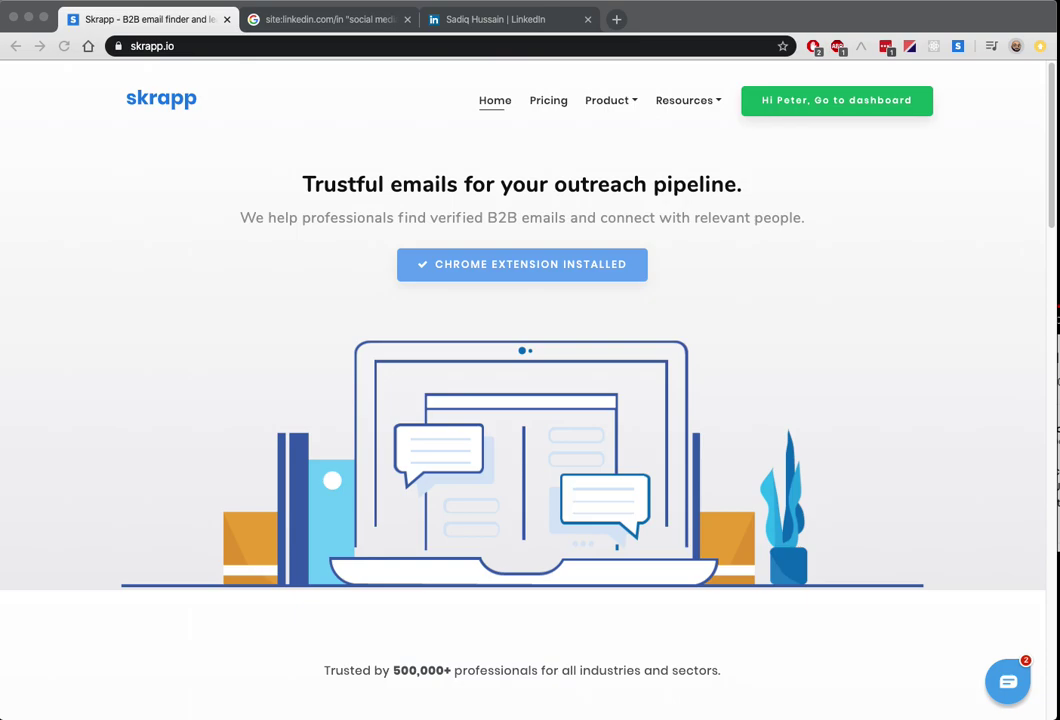
# Scroll through the social media influencer search results.
pyautogui.scroll(-1, 416, 620)
pyautogui.scroll(-1, 416, 620)
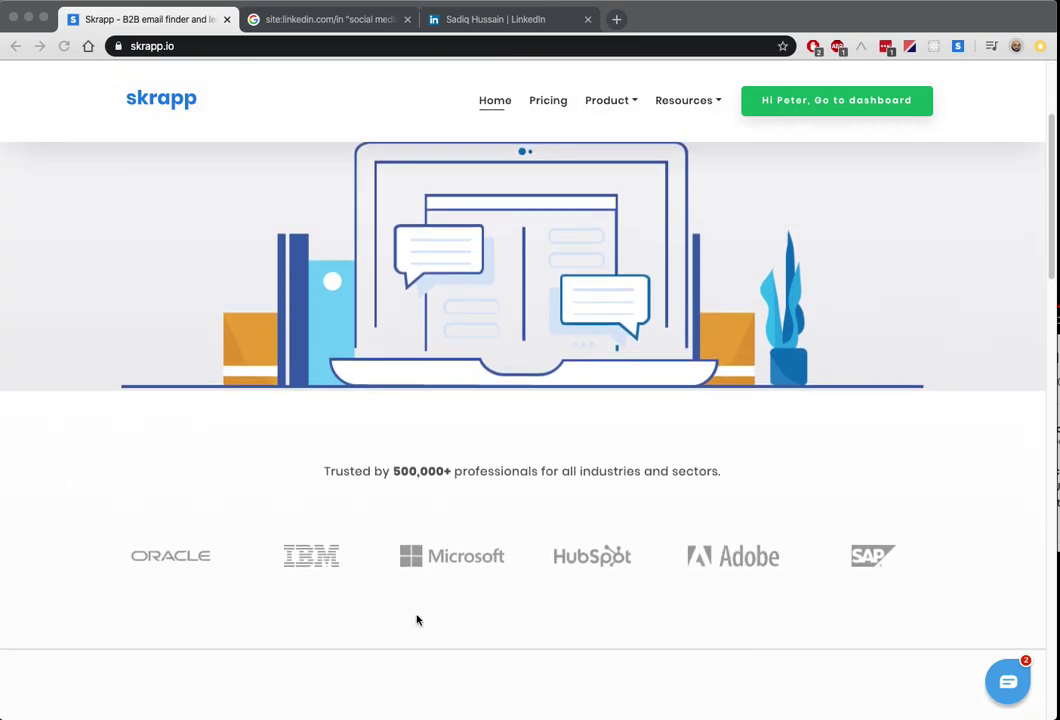
pyautogui.scroll(-4, 417, 620)
pyautogui.scroll(-4, 417, 620)
pyautogui.scroll(-2, 417, 620)
pyautogui.scroll(-4, 417, 620)
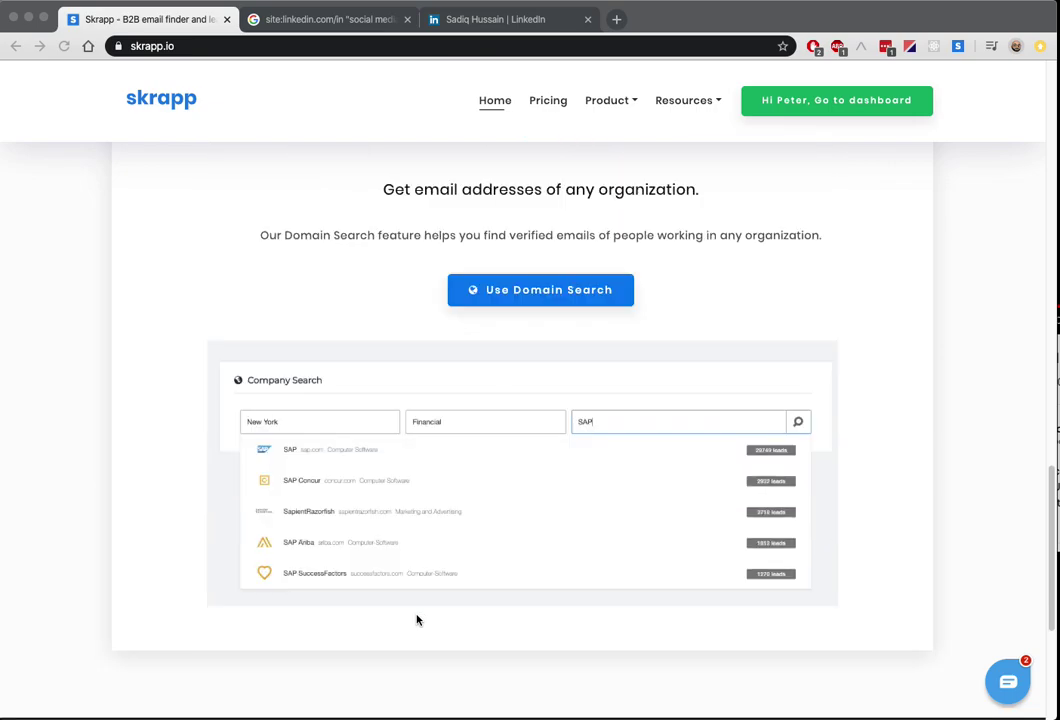
pyautogui.scroll(-1, 417, 620)
pyautogui.scroll(-1, 417, 620)
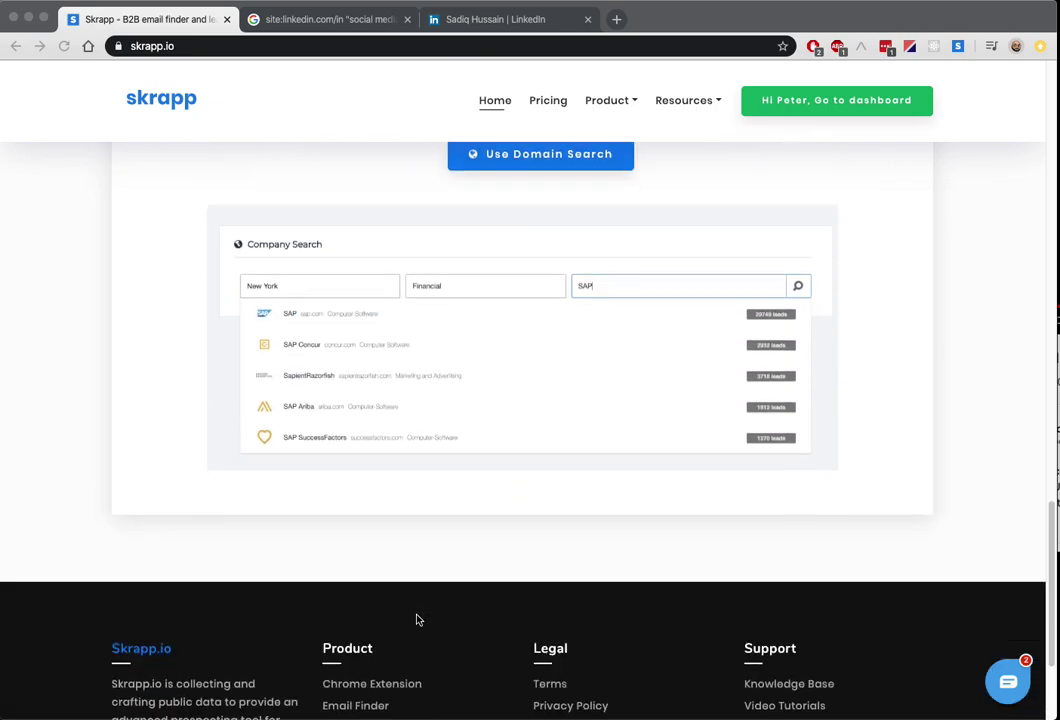
pyautogui.scroll(-2, 417, 620)
pyautogui.scroll(1, 417, 620)
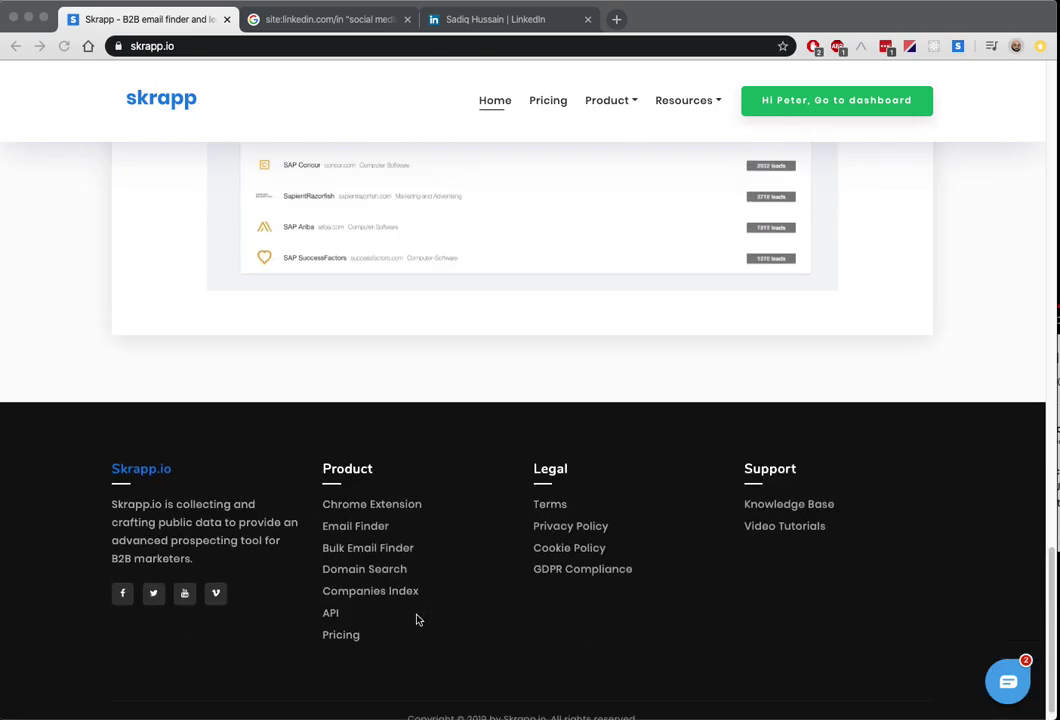
pyautogui.scroll(4, 417, 620)
pyautogui.scroll(5, 417, 620)
pyautogui.scroll(5, 417, 620)
pyautogui.scroll(3, 417, 620)
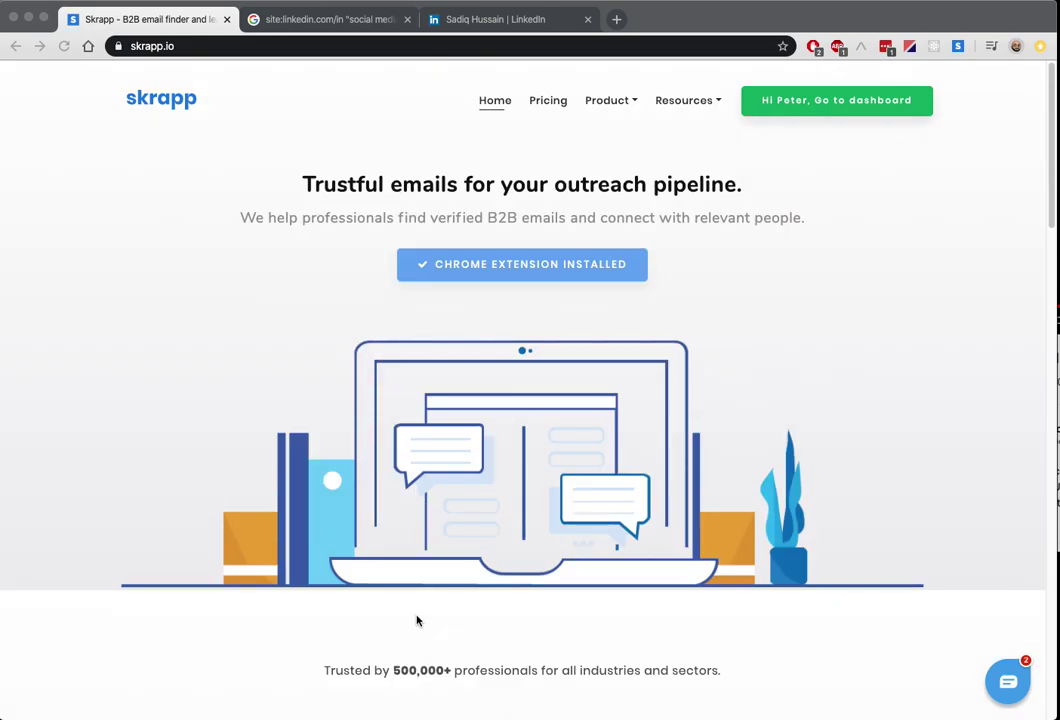
# Replace the influencer phrase in the Google query with 'mayor of london' and search.
pyautogui.click(336, 19)
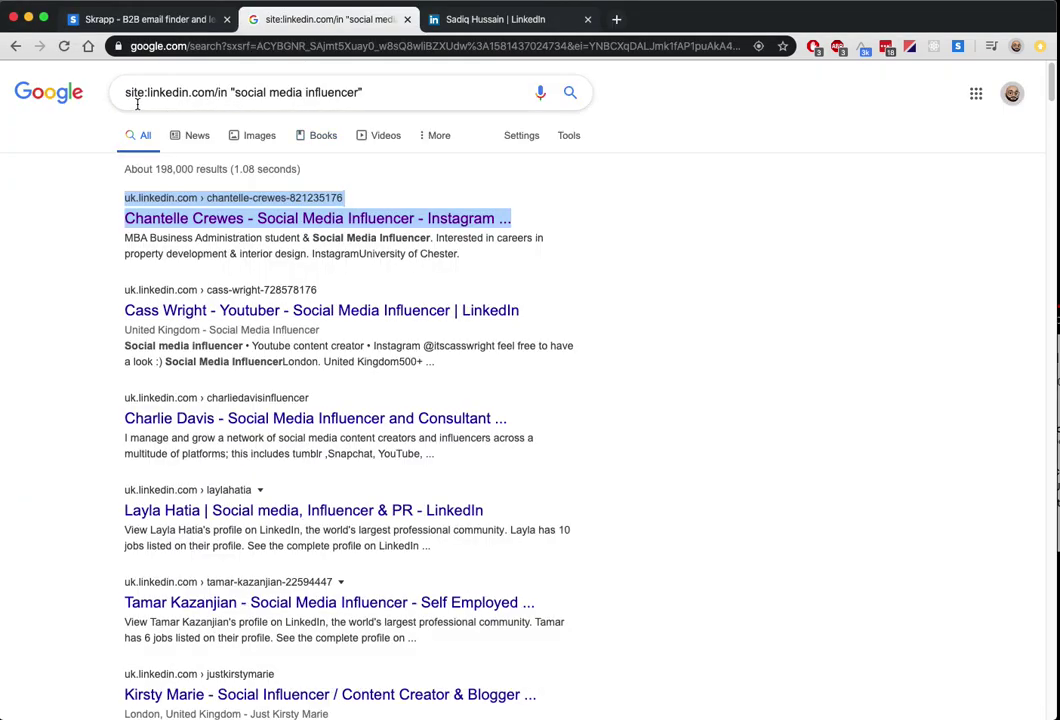
pyautogui.click(354, 93)
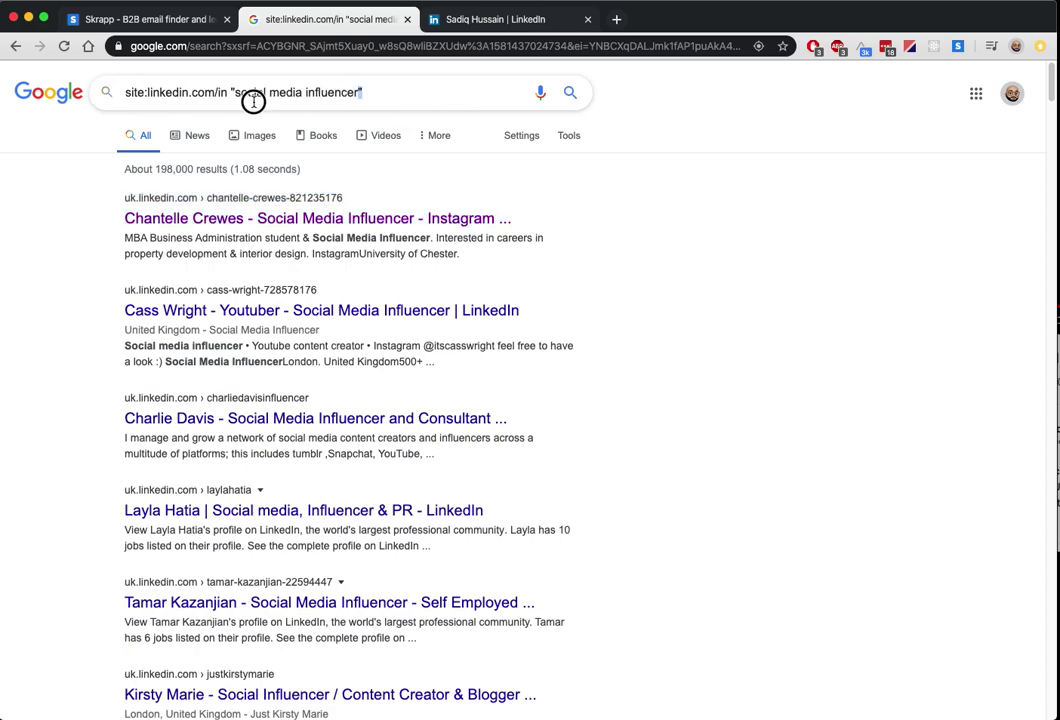
pyautogui.moveTo(358, 92); pyautogui.dragTo(234, 92)
pyautogui.write('may')
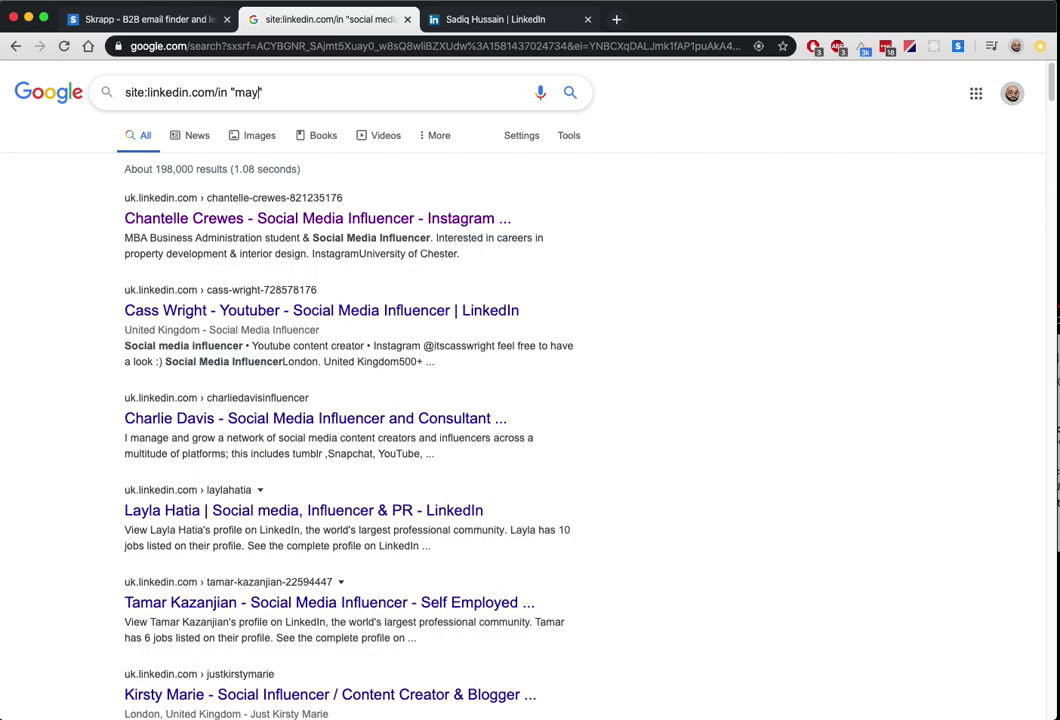
pyautogui.write('or of lon')
pyautogui.write('don')
pyautogui.press('Return')
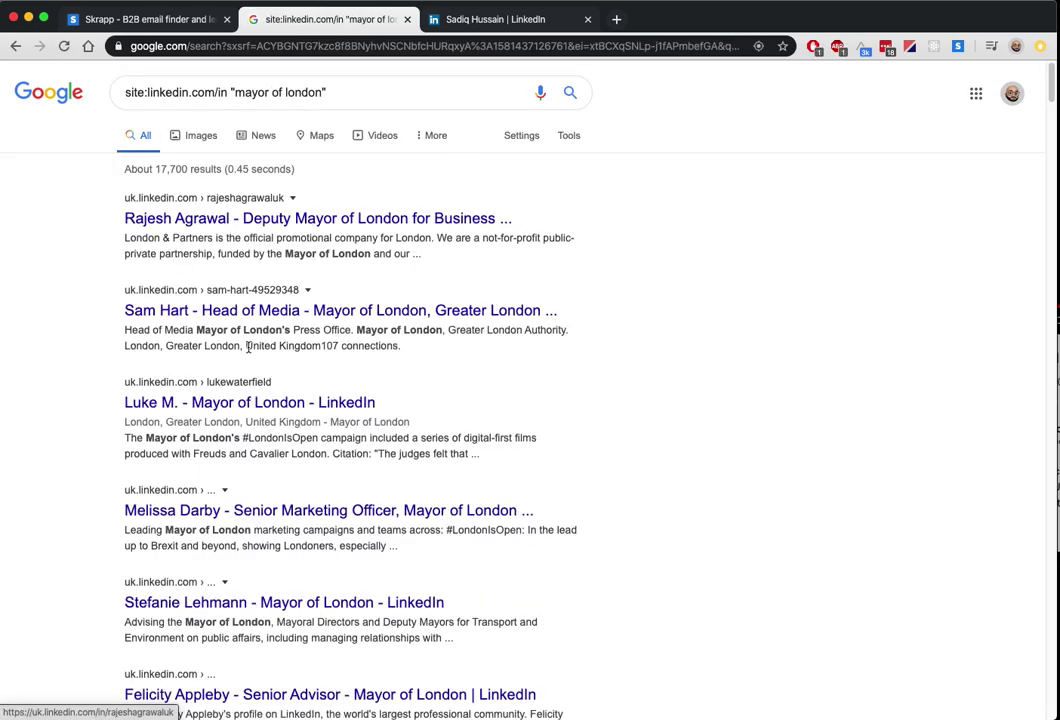
# Scan the mayor of London results and bring up the LinkedIn profile tab.
pyautogui.scroll(-7, 246, 350)
pyautogui.scroll(-2, 240, 354)
pyautogui.scroll(9, 240, 353)
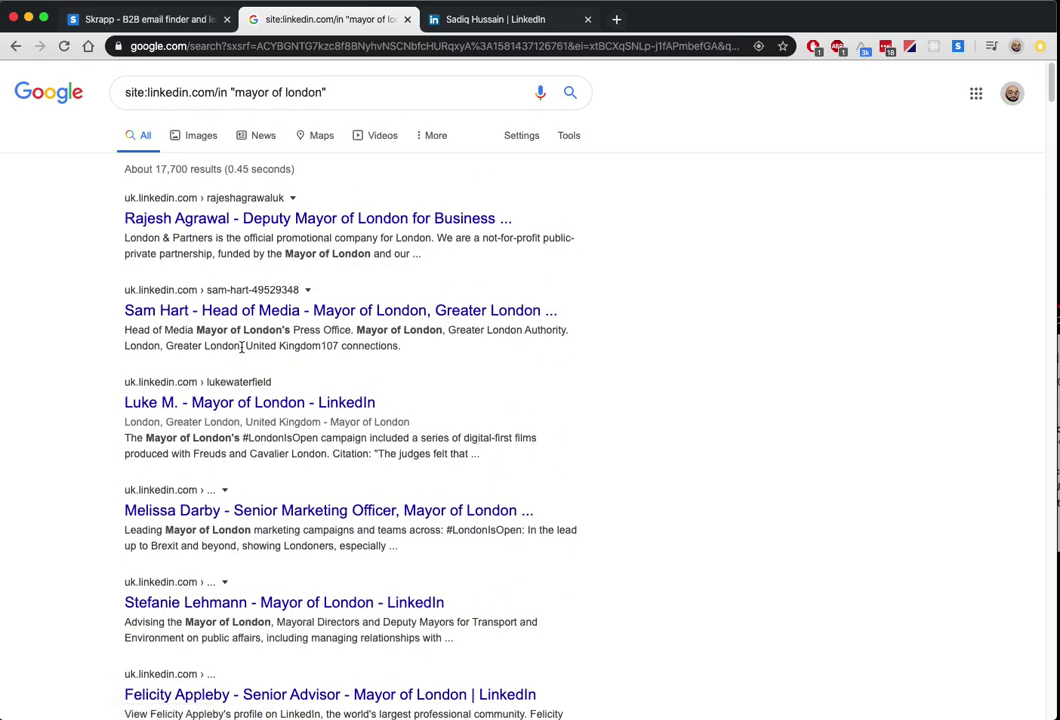
pyautogui.click(508, 22)
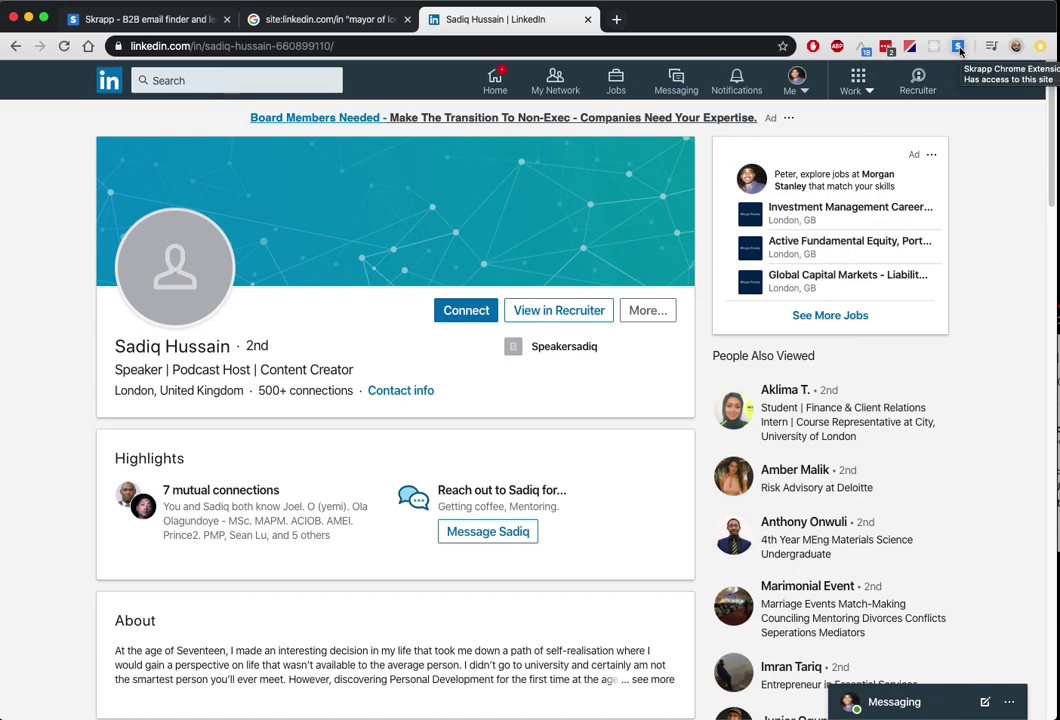
# Search LinkedIn for 'sadiq khan', open his profile and look up his email with Skrapp.
pyautogui.click(180, 81)
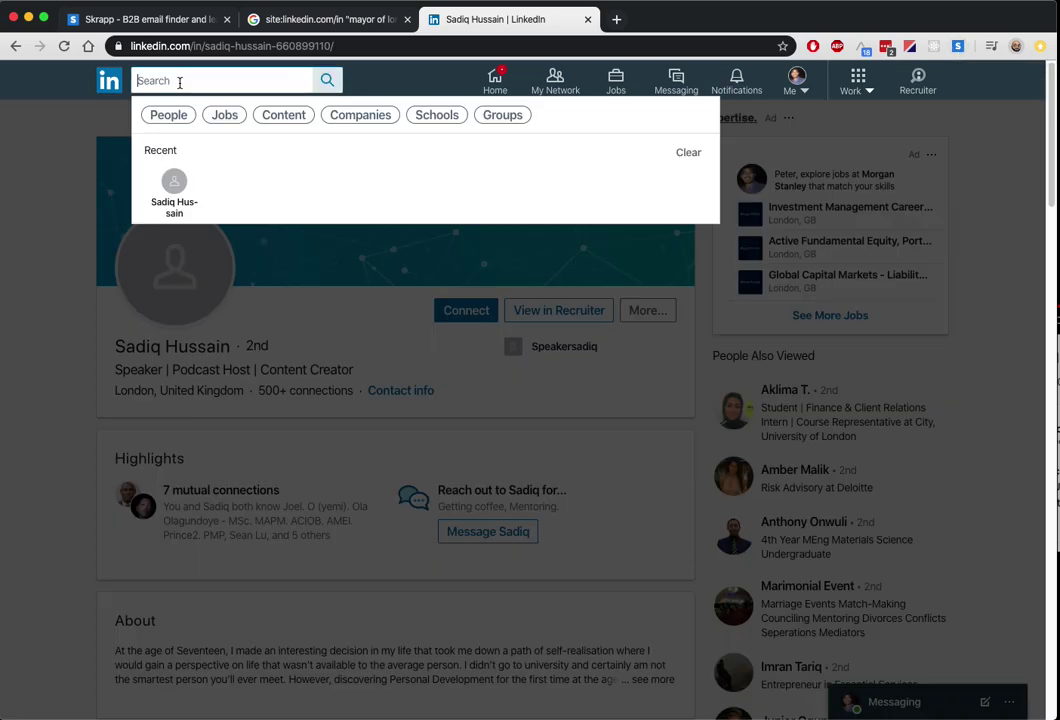
pyautogui.write('s')
pyautogui.write('adiq')
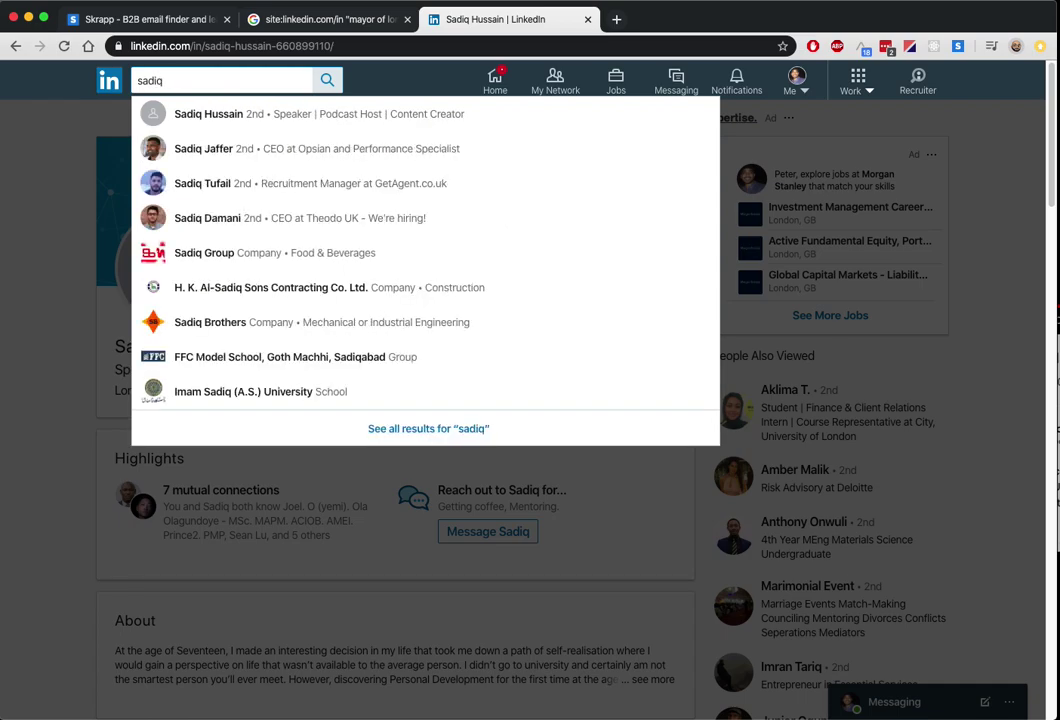
pyautogui.write(' kh')
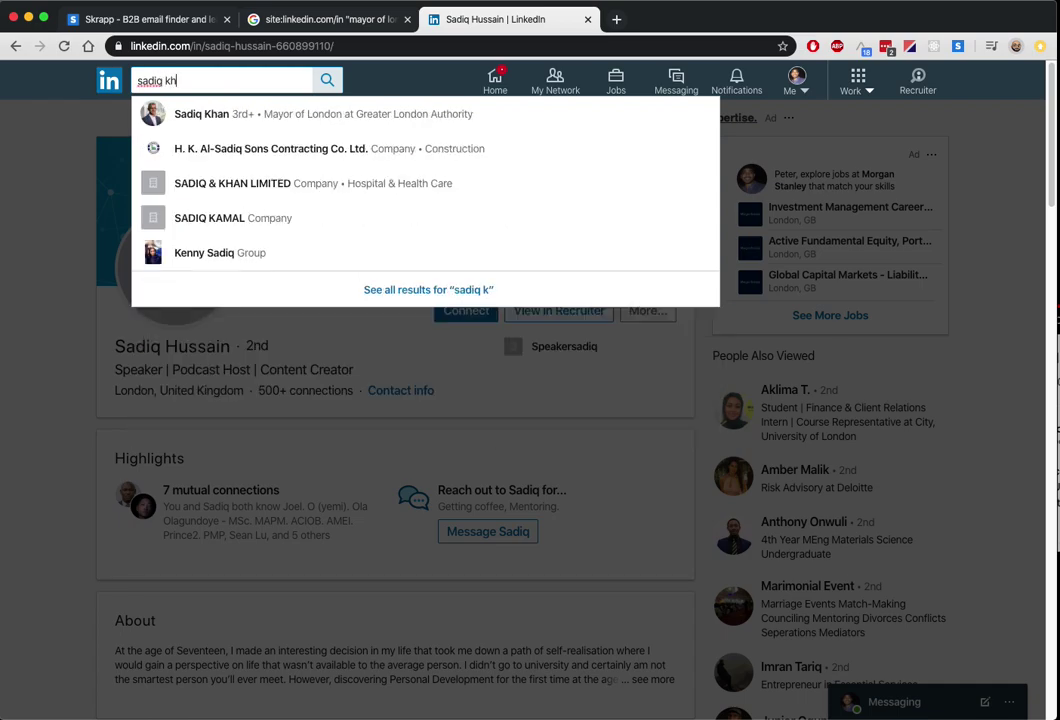
pyautogui.write('an')
pyautogui.click(193, 126)
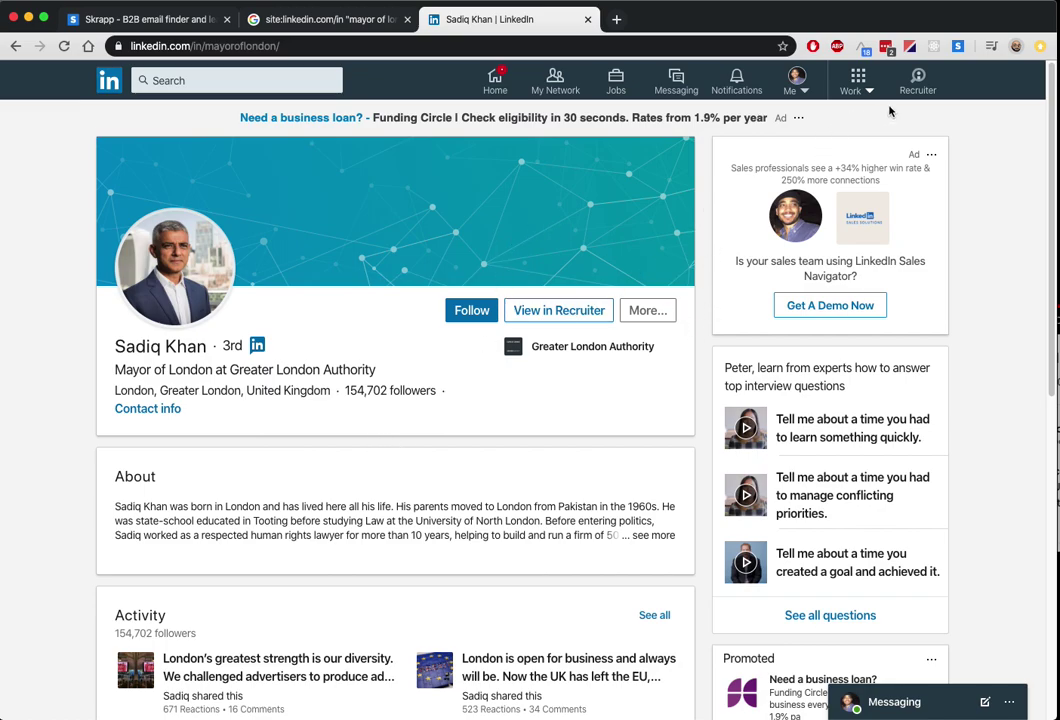
pyautogui.click(958, 47)
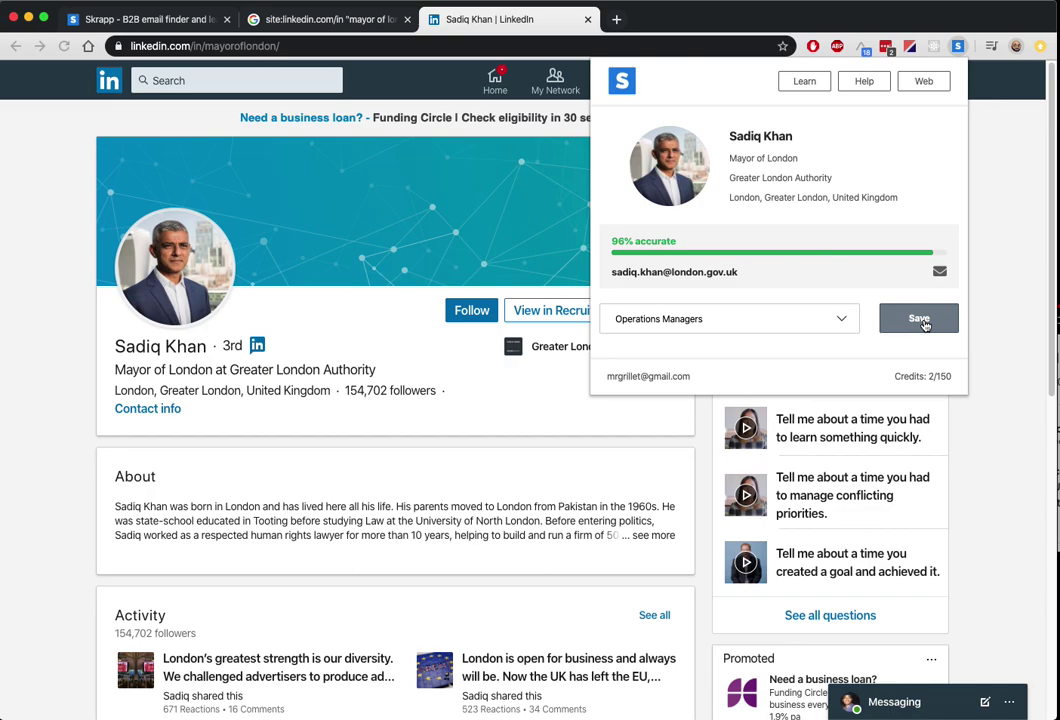
pyautogui.click(923, 320)
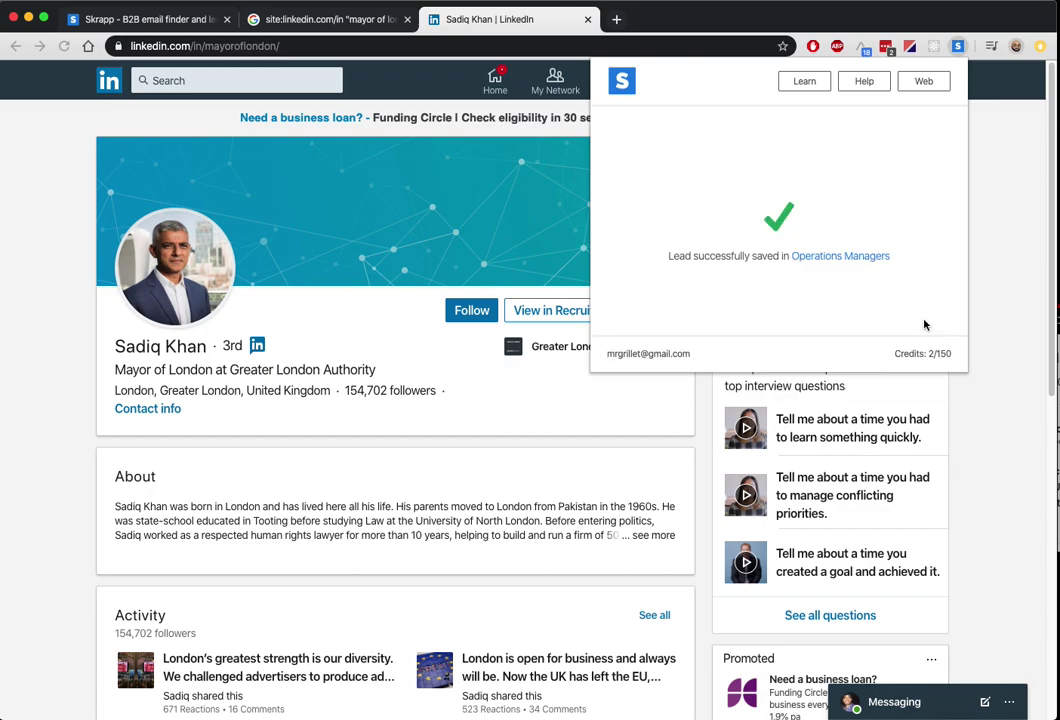
pyautogui.click(155, 21)
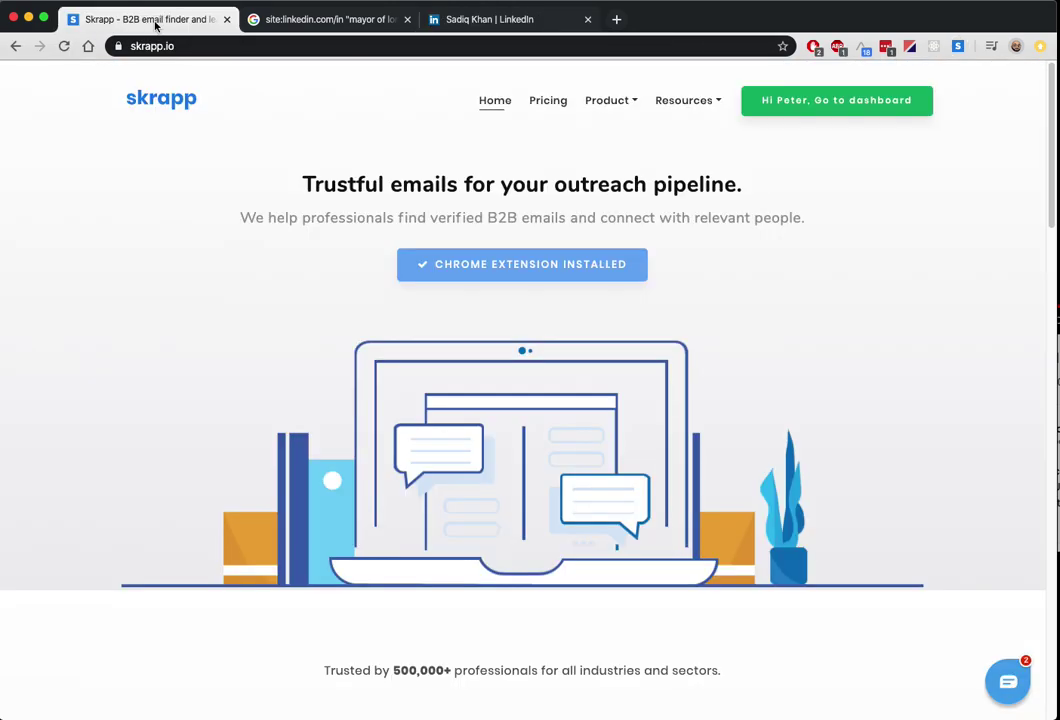
# Open the Operations Managers list from the dashboard and show its download options.
pyautogui.click(829, 103)
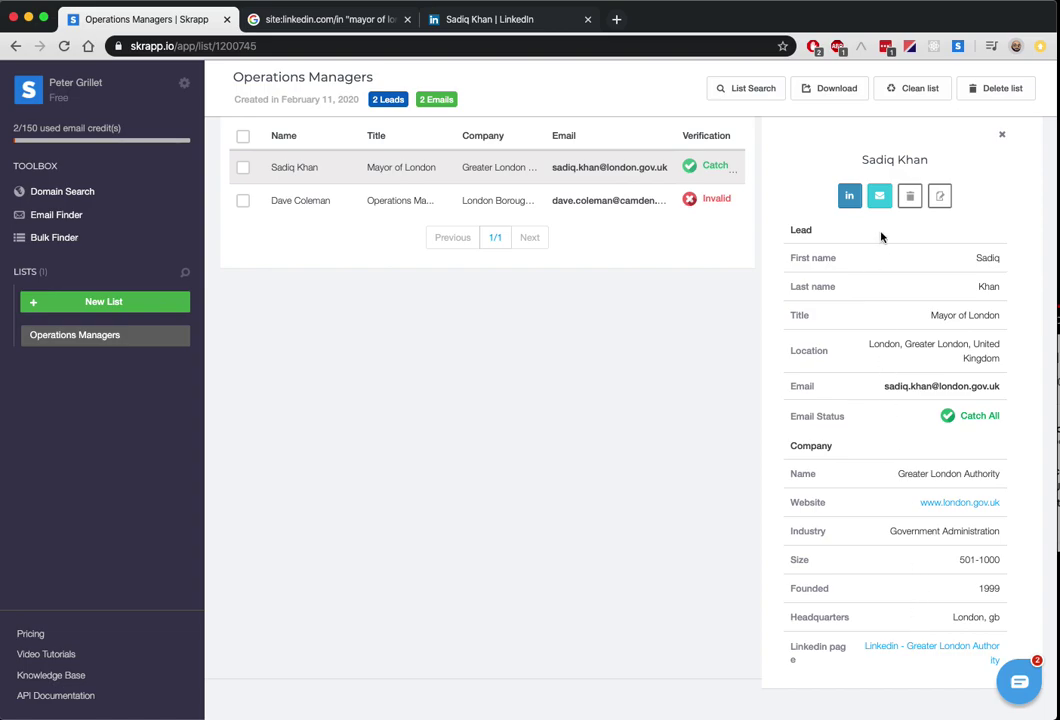
pyautogui.click(830, 90)
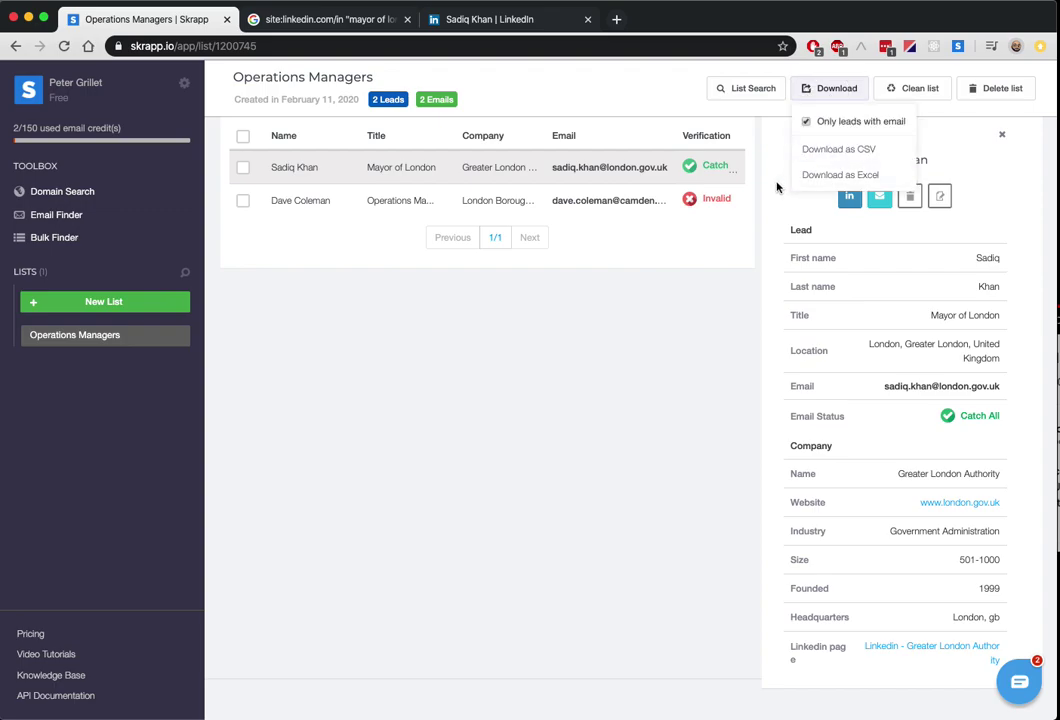
# Dismiss the failed first download's error, then export the list as Excel.
pyautogui.click(846, 153)
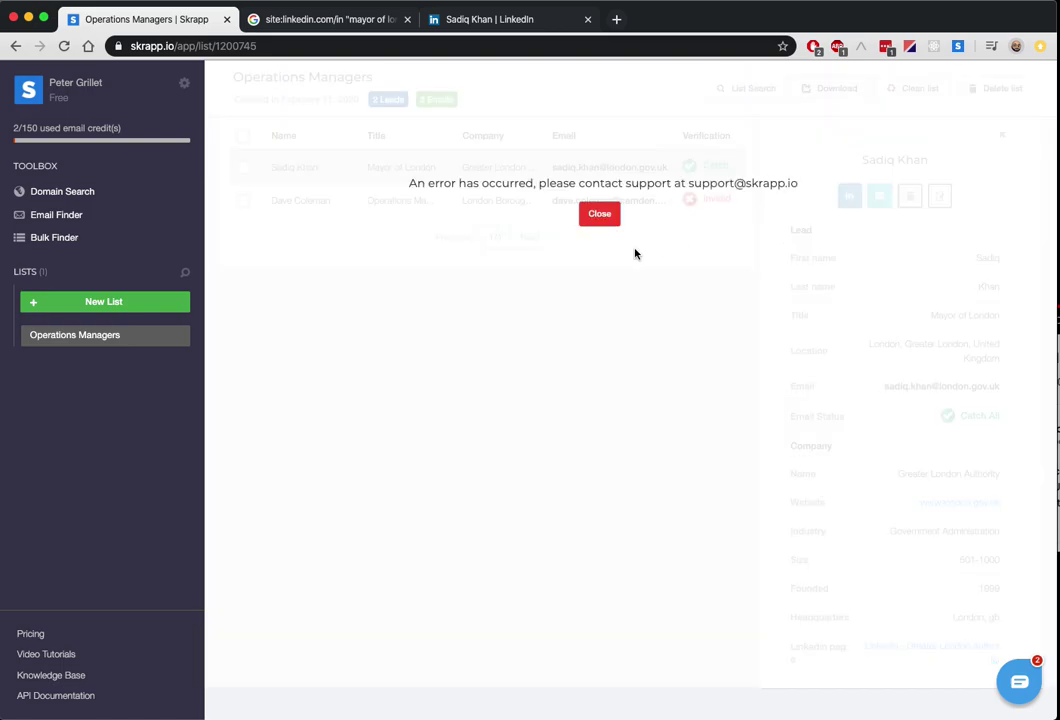
pyautogui.click(600, 214)
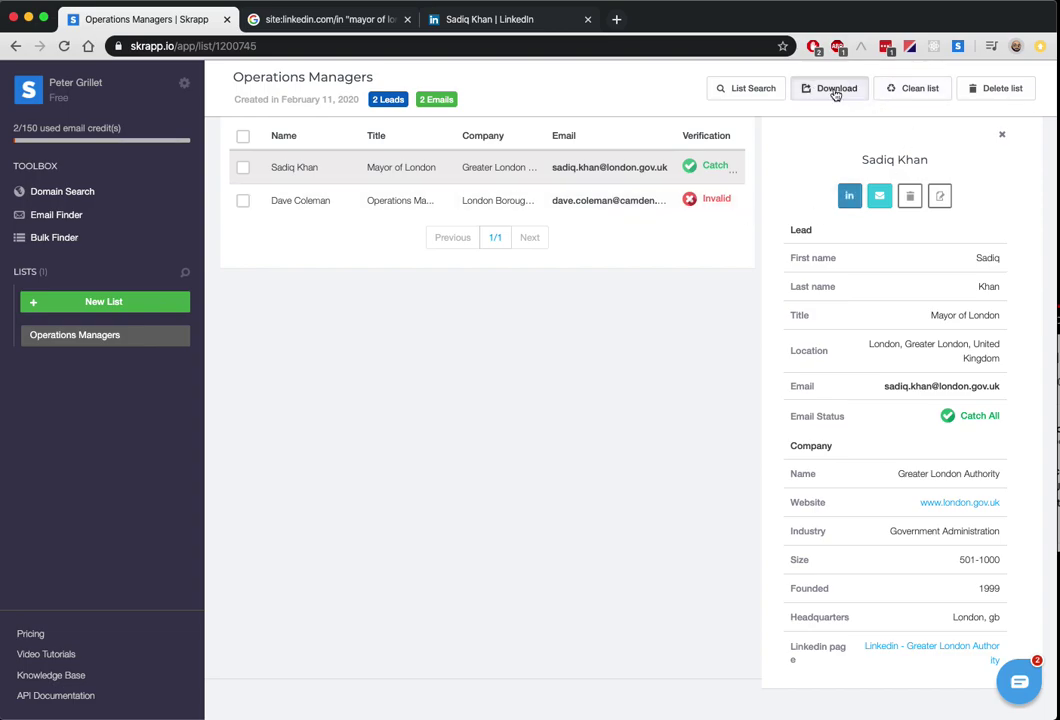
pyautogui.click(833, 90)
pyautogui.click(825, 176)
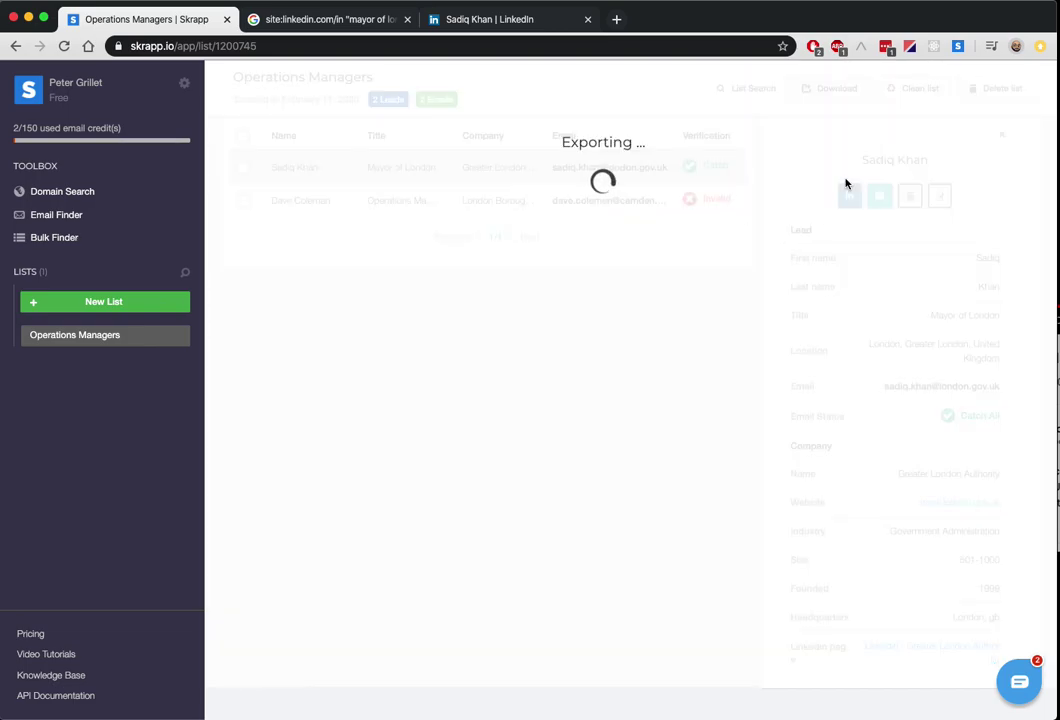